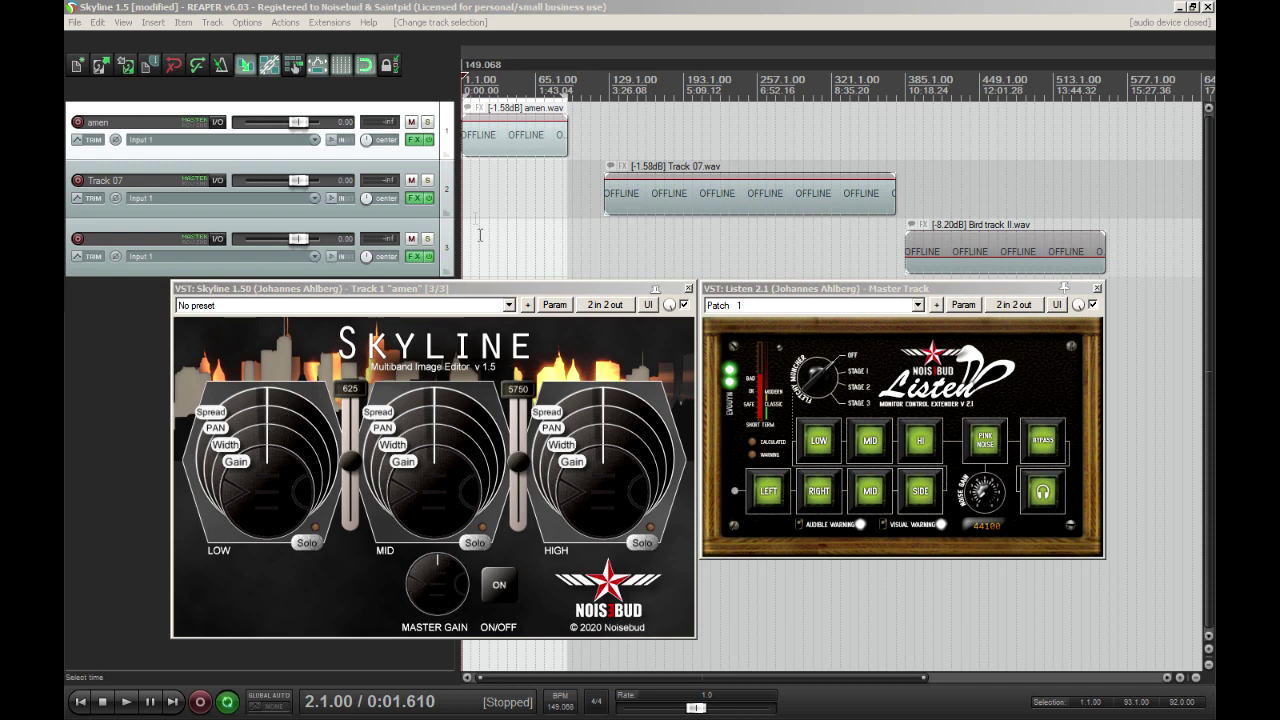
Select the amen.wav drum item and start playback from the beginning.
click(468, 156)
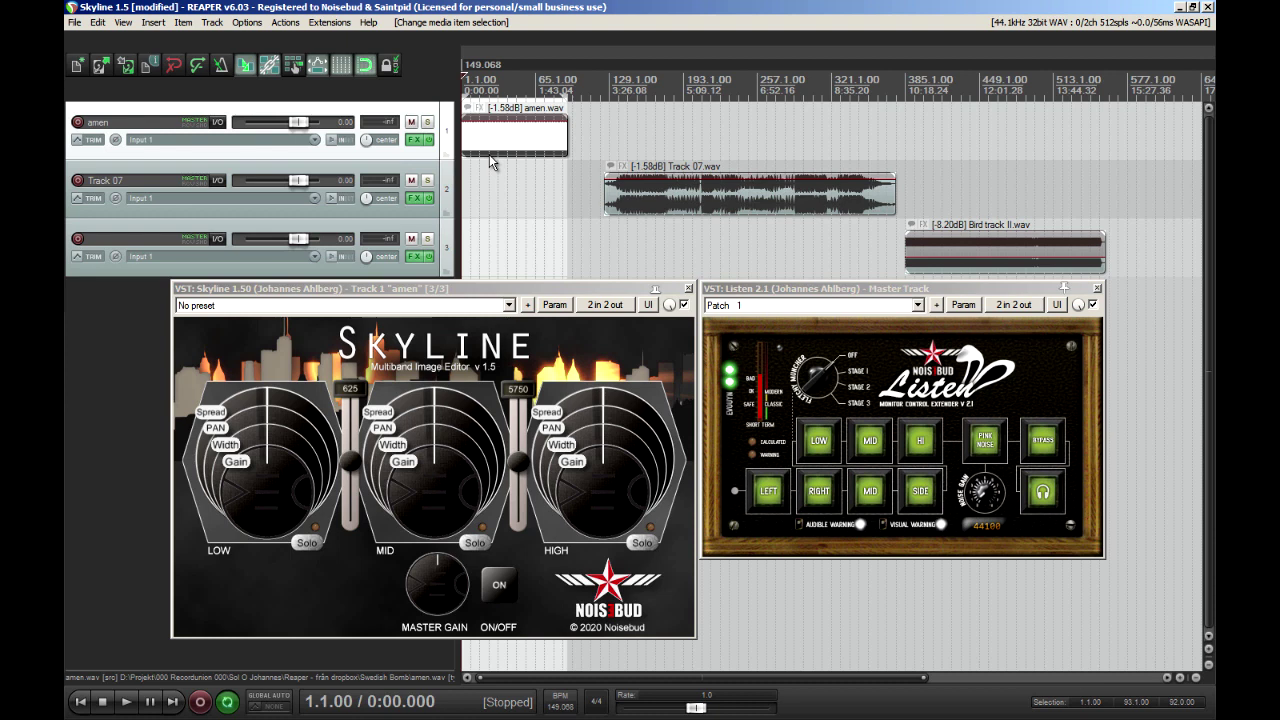
key(space)
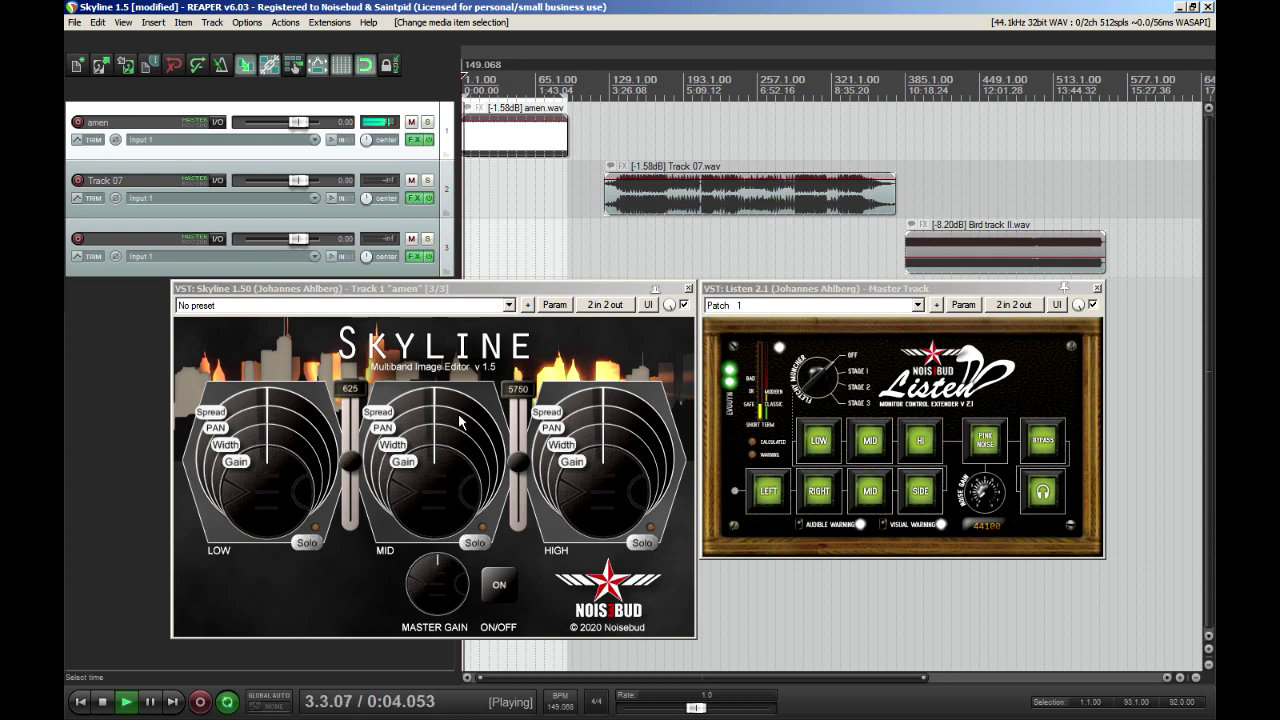
Raise Skyline's MID and LOW band spread, then ease the MID spread back slightly.
drag(451, 409, 456, 365)
drag(322, 406, 296, 344)
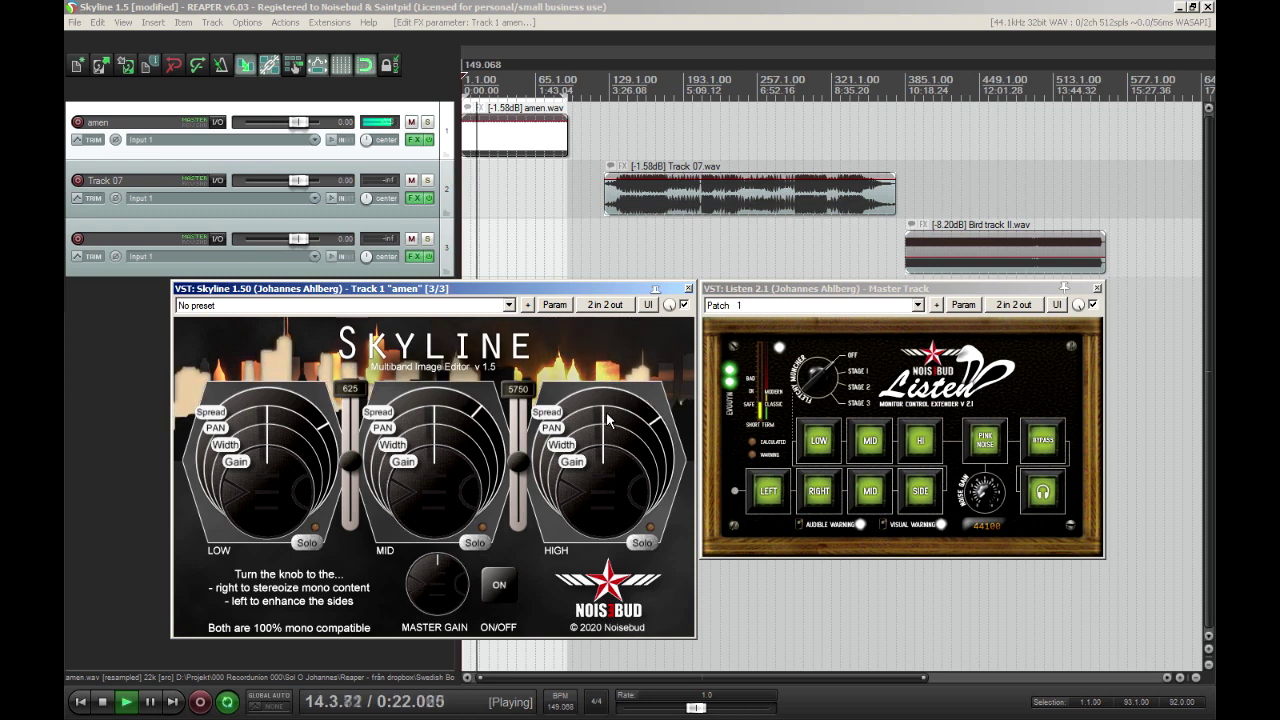
drag(435, 422, 440, 438)
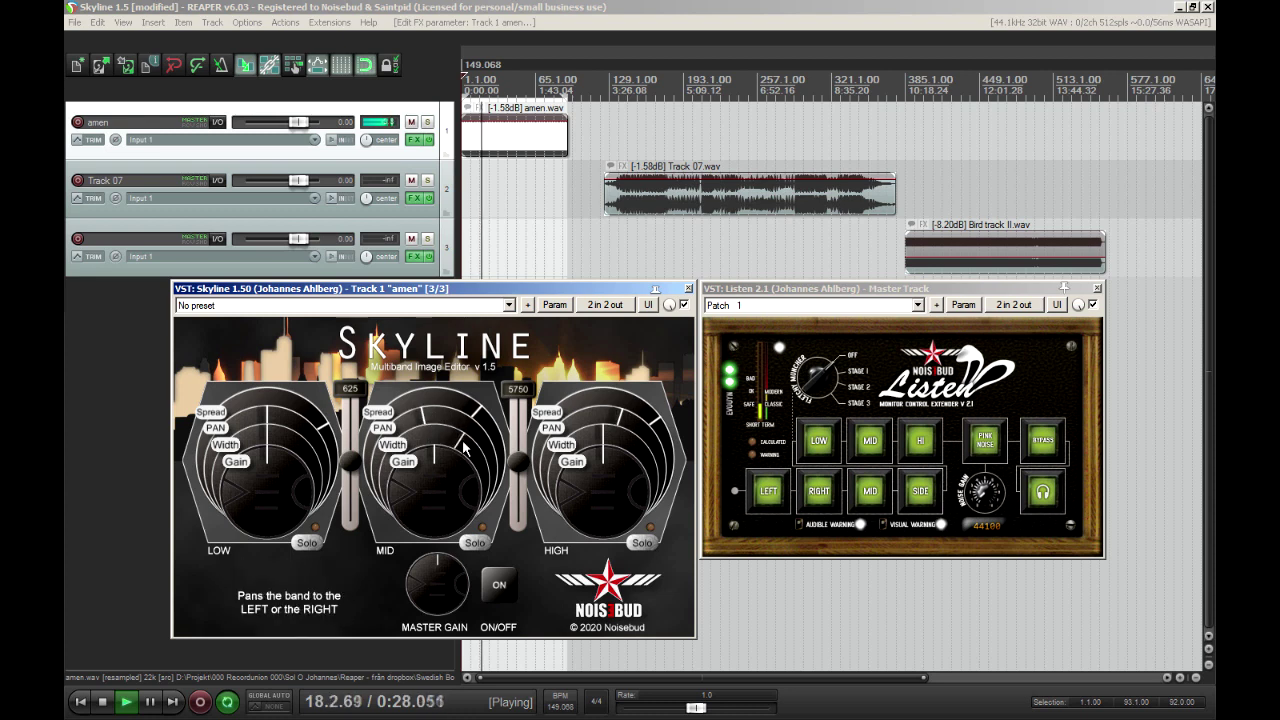
Compare Skyline bypassed versus active twice, leave it on, and stop playback at 0:38.640.
click(505, 590)
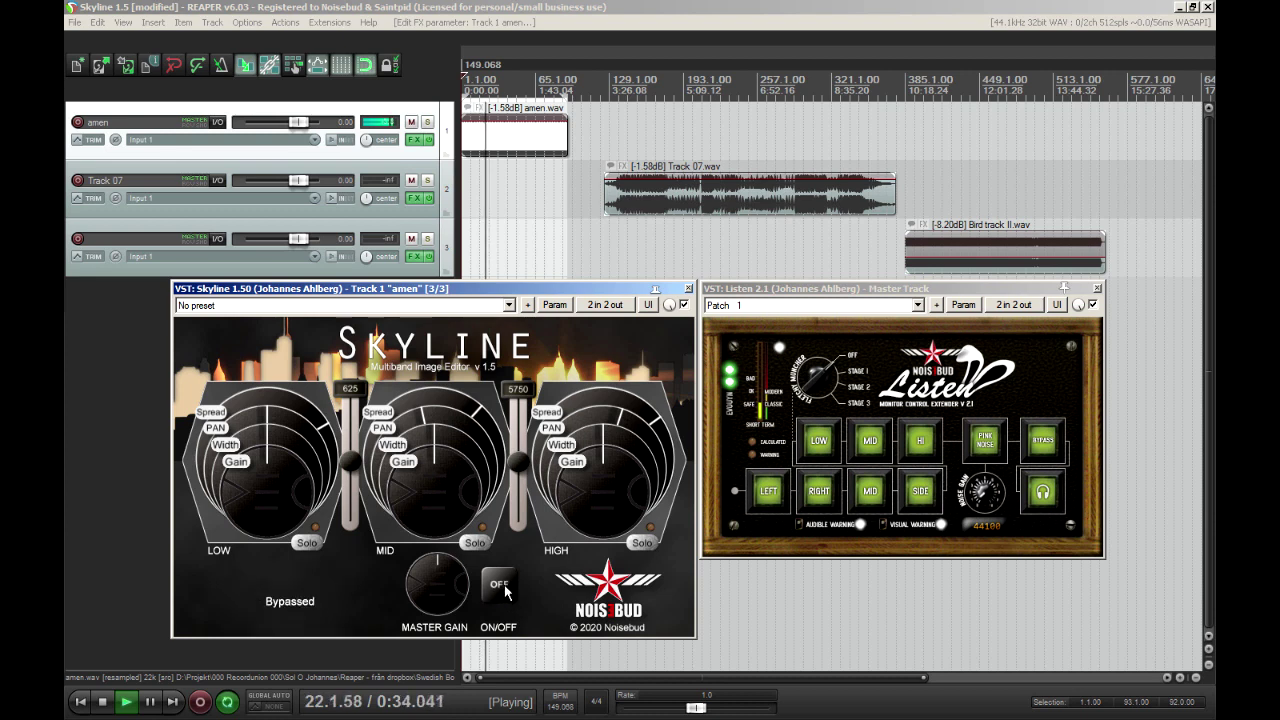
click(504, 591)
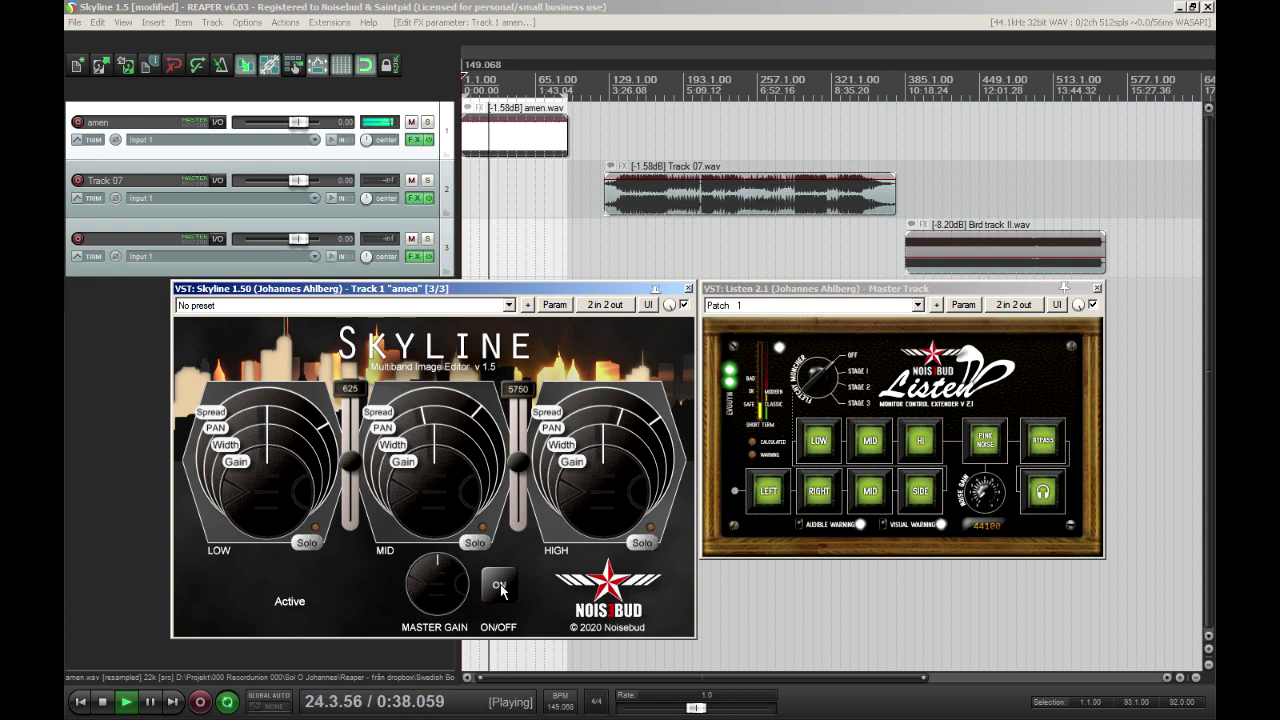
click(503, 588)
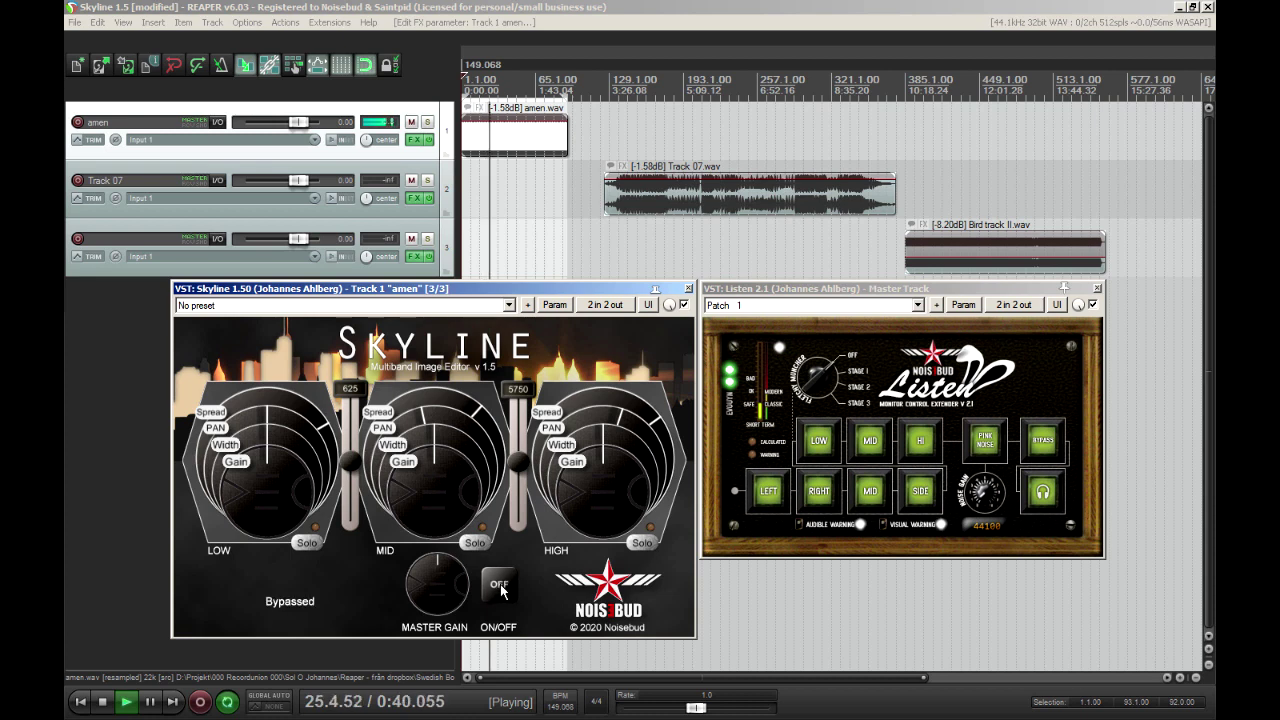
click(503, 588)
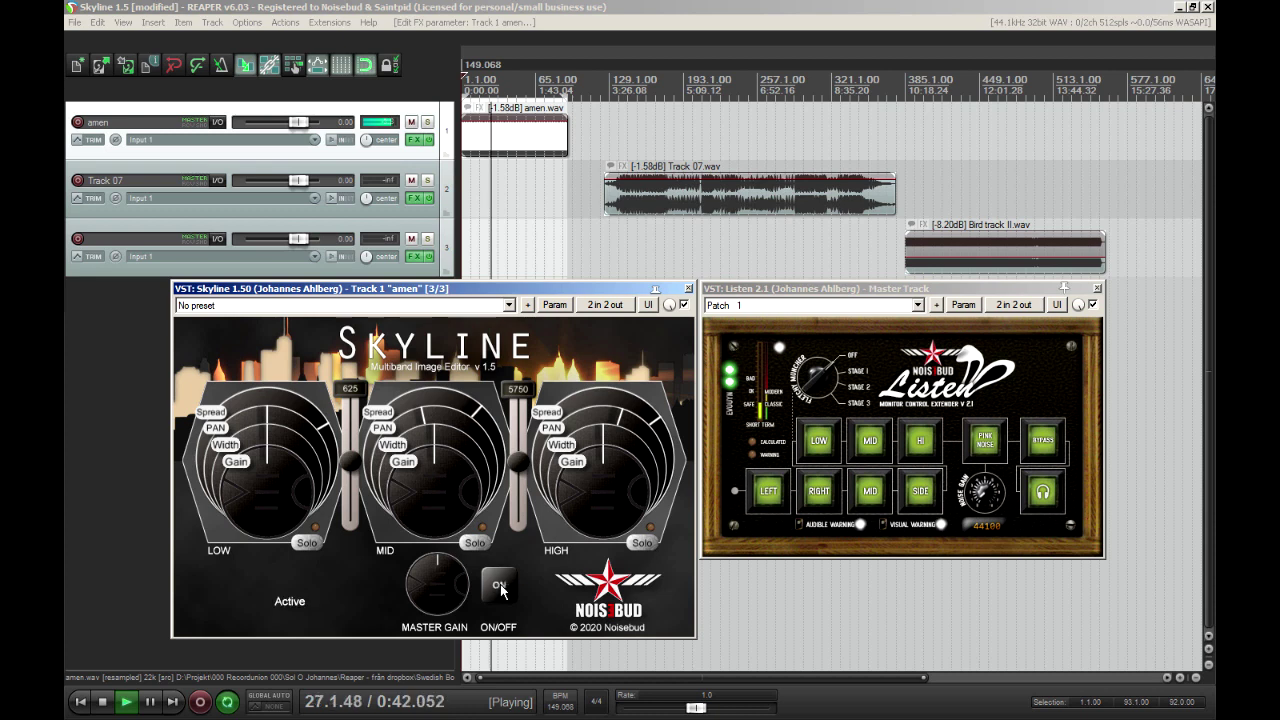
click(491, 177)
key(space)
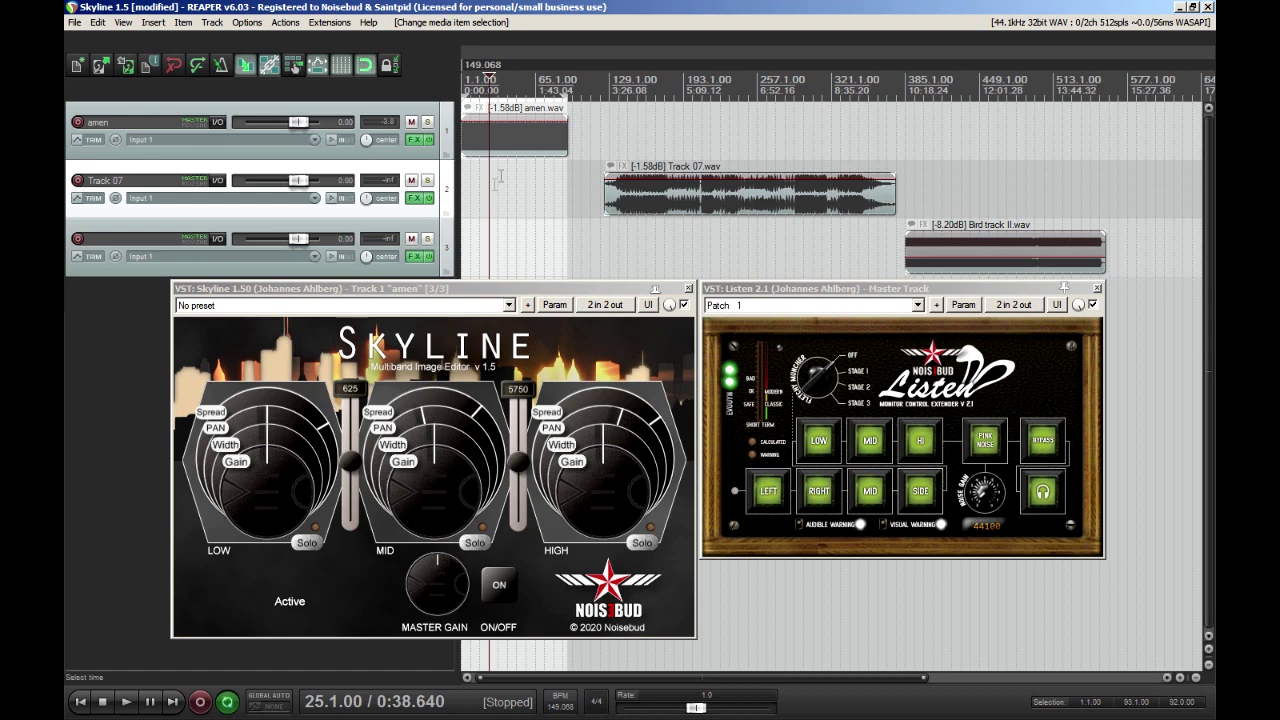
Toggle Skyline off and on, solo then unsolo the MID band, and return the cursor to 2.1.00.
click(435, 498)
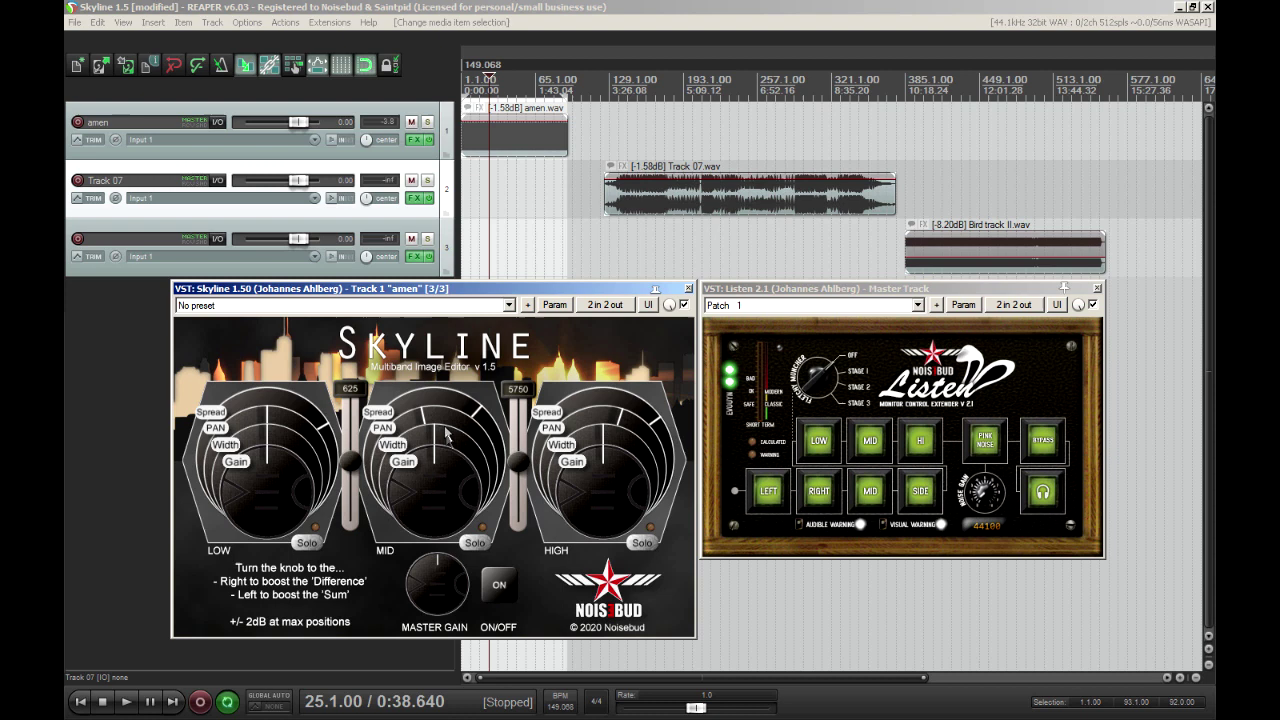
click(503, 590)
click(503, 590)
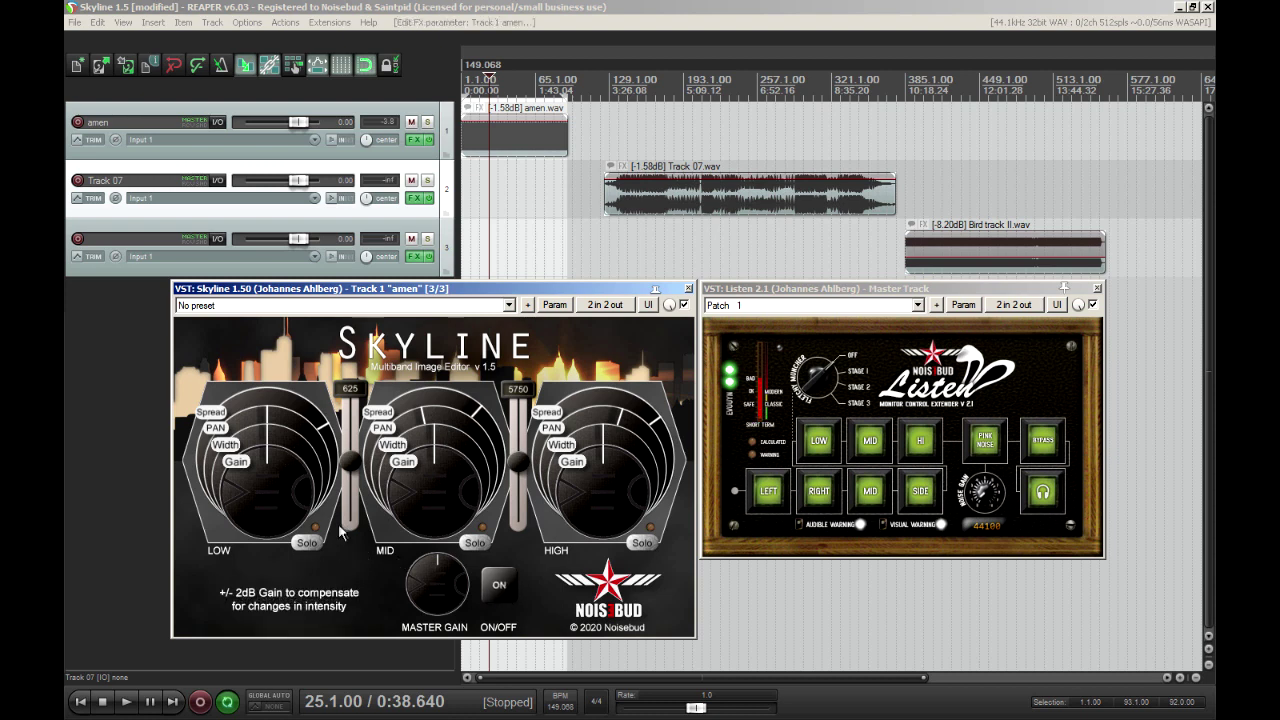
click(475, 542)
click(477, 542)
click(471, 110)
click(464, 110)
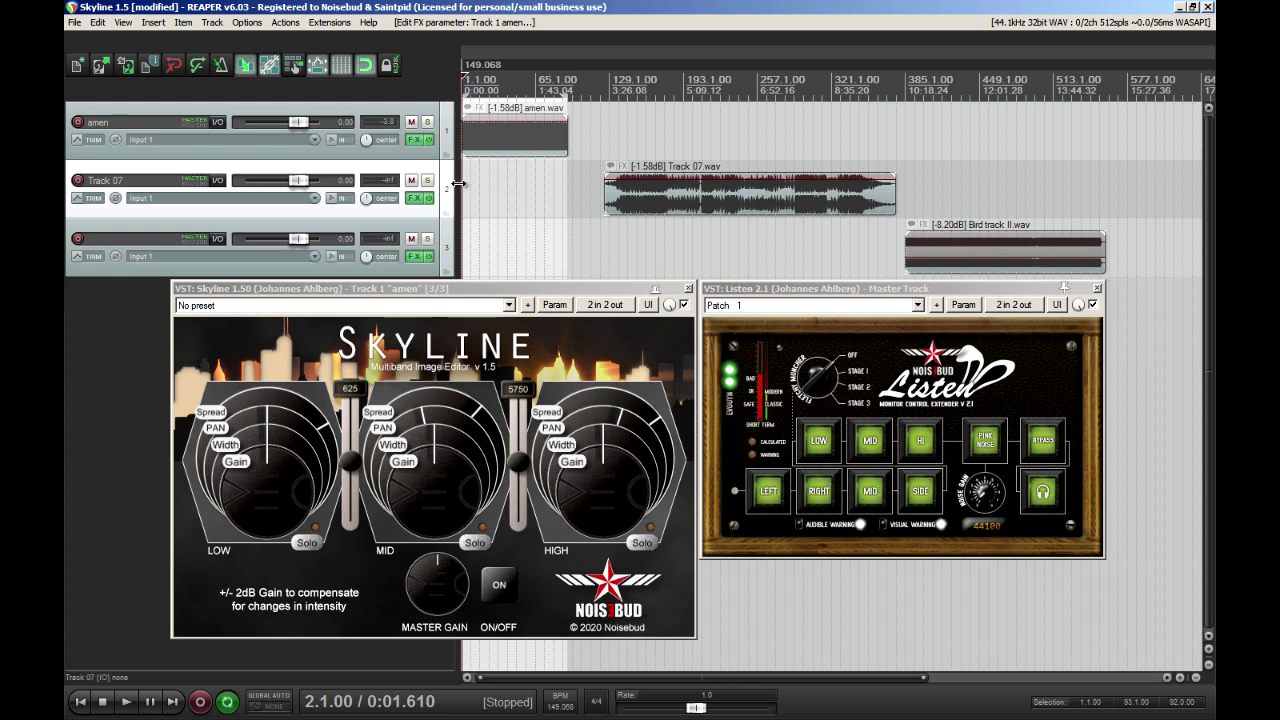
Play in mono via Listen's MID button, compare Skyline bypassed versus active twice, then return to stereo.
key(space)
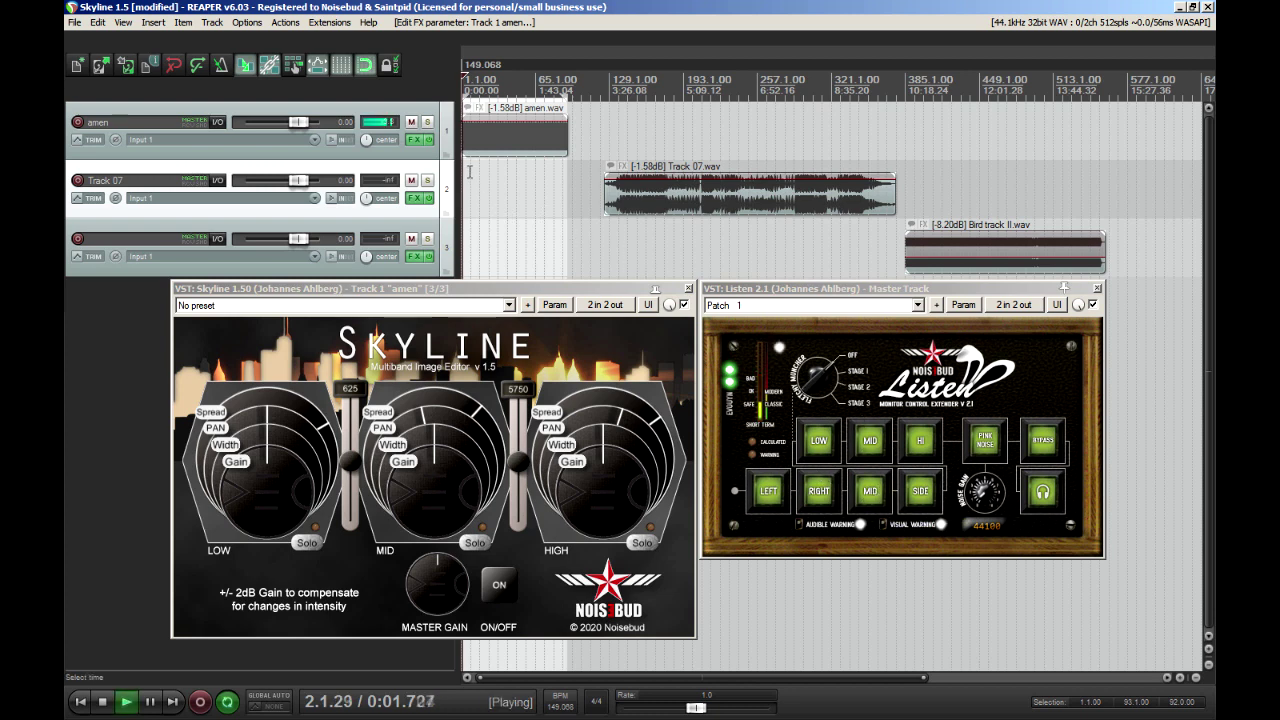
click(869, 491)
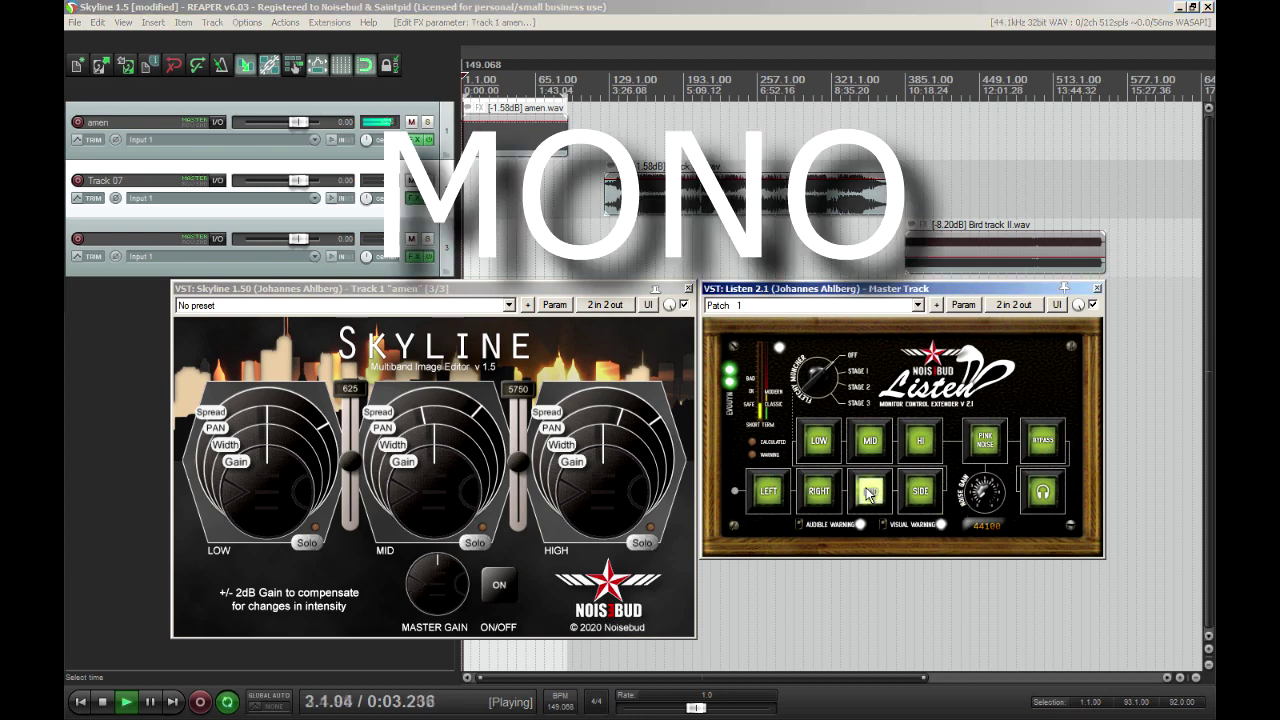
click(499, 585)
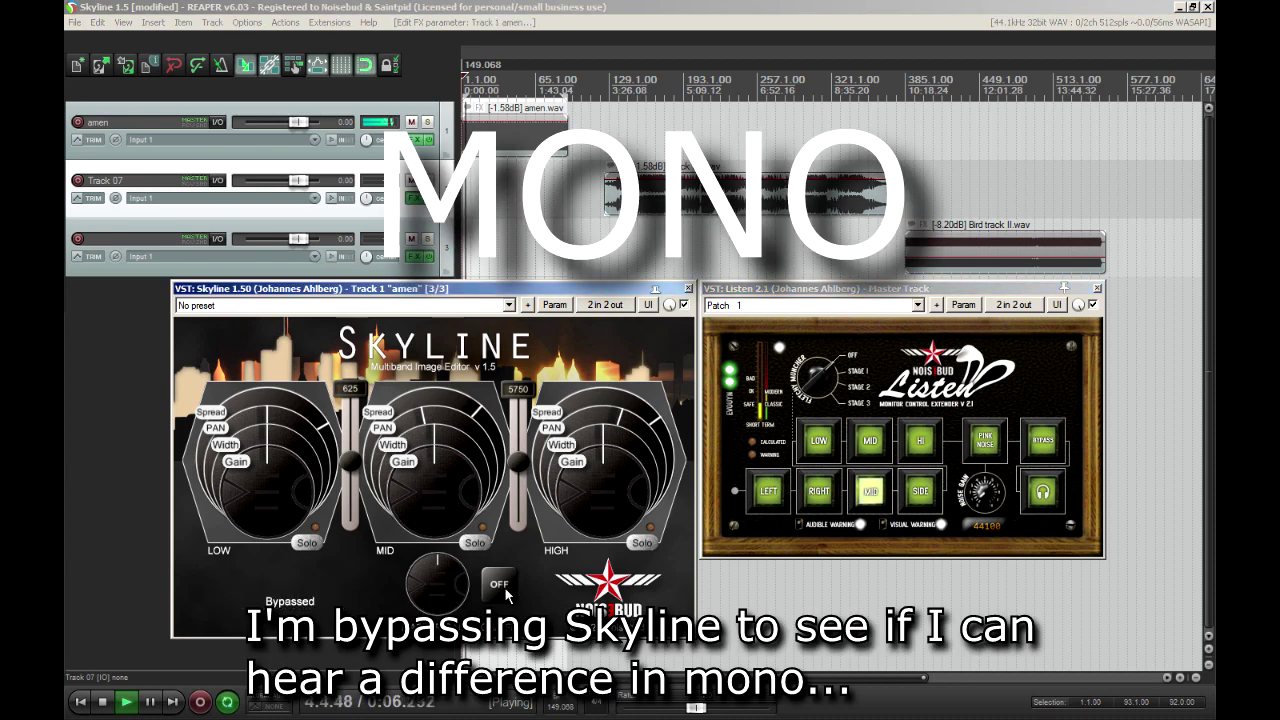
click(505, 593)
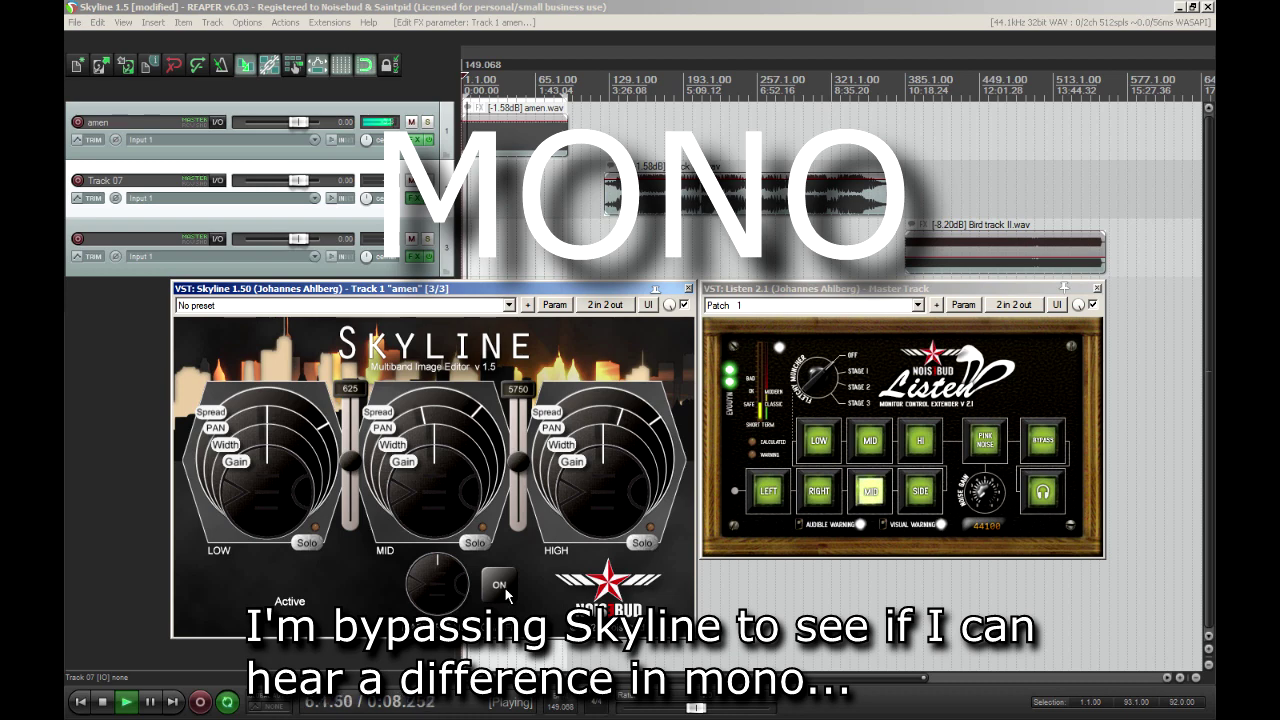
click(505, 590)
click(505, 590)
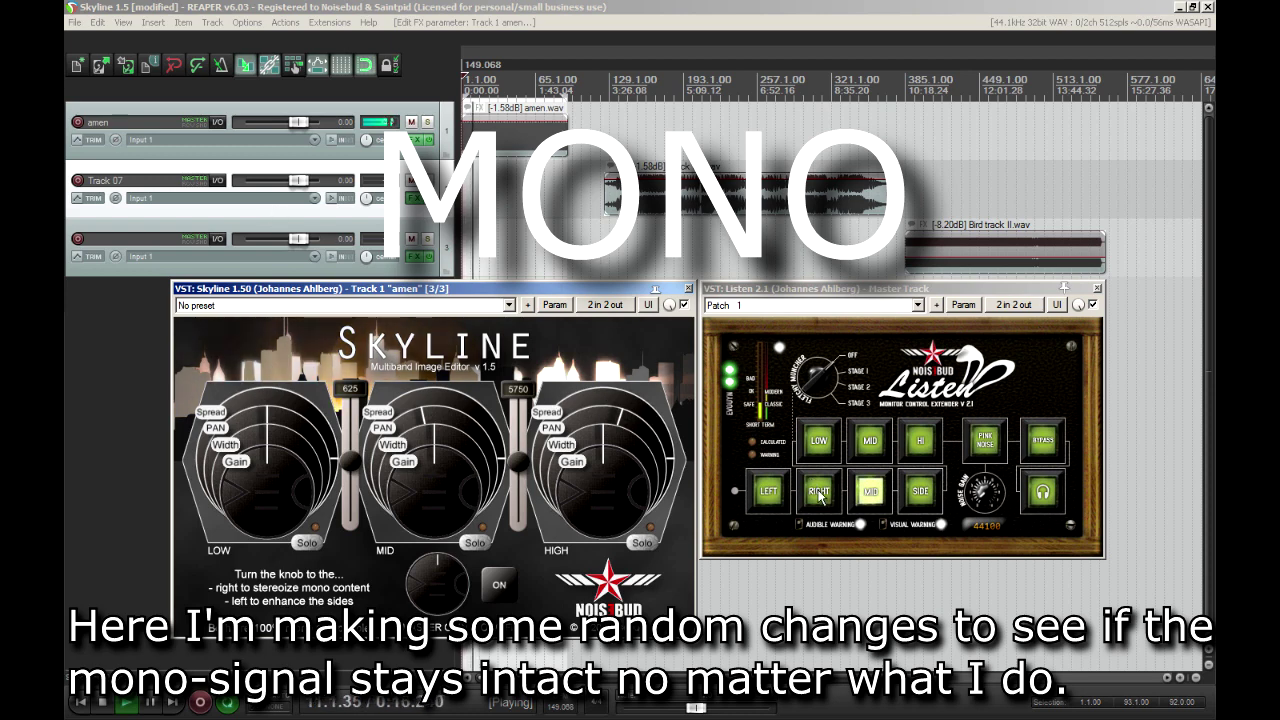
click(870, 490)
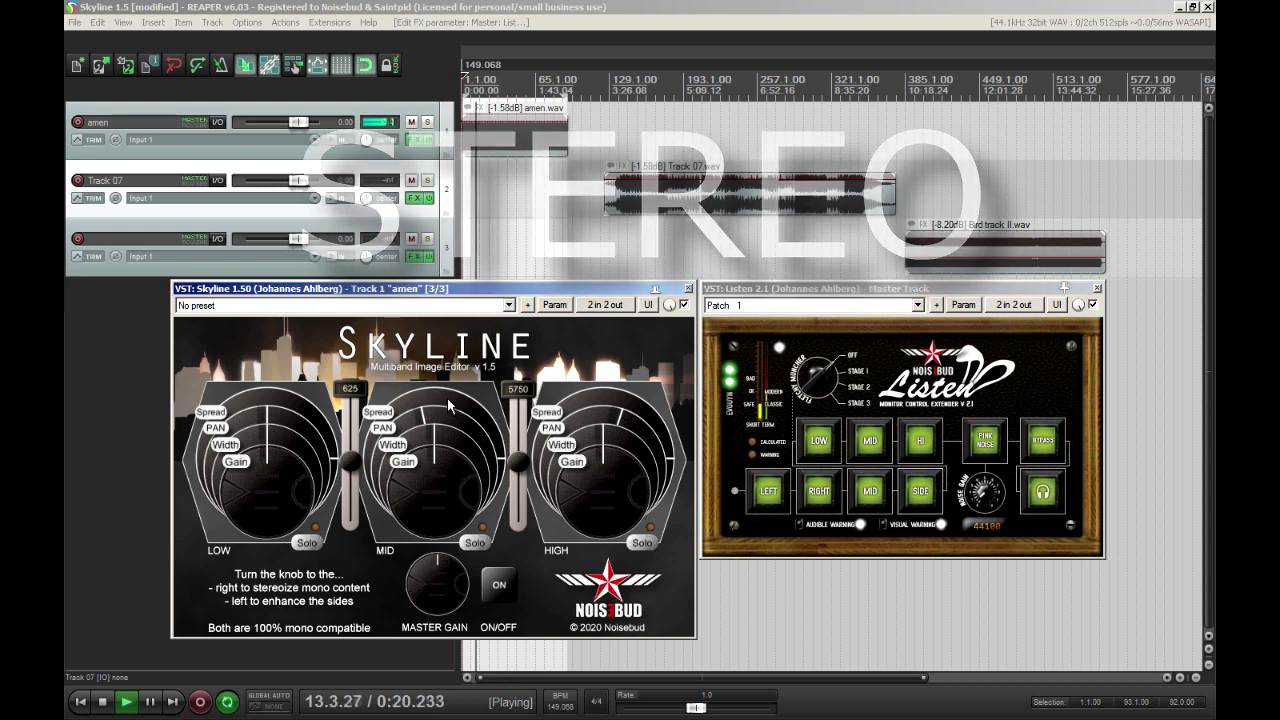
Nudge Skyline's MID band pan knob and stop playback at 2.1.00.
mouse_move(449, 416)
mouse_down()
mouse_move(471, 430)
mouse_move(445, 420)
mouse_up()
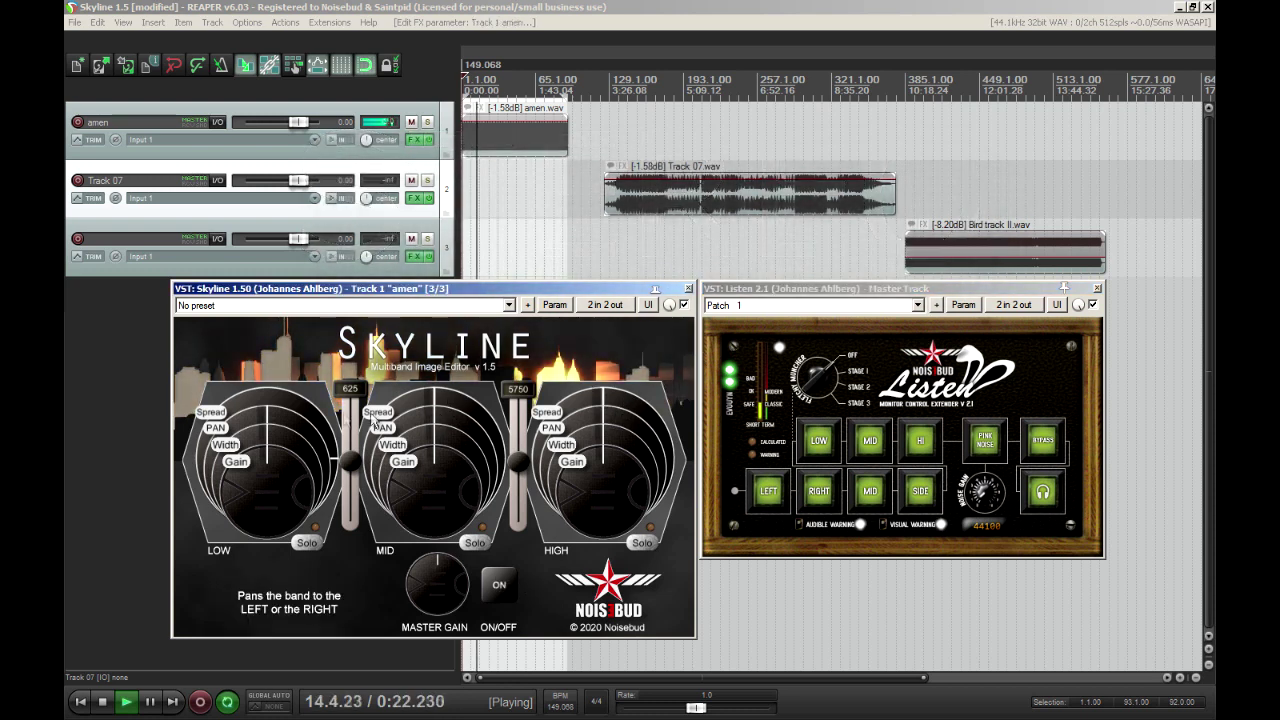
key(space)
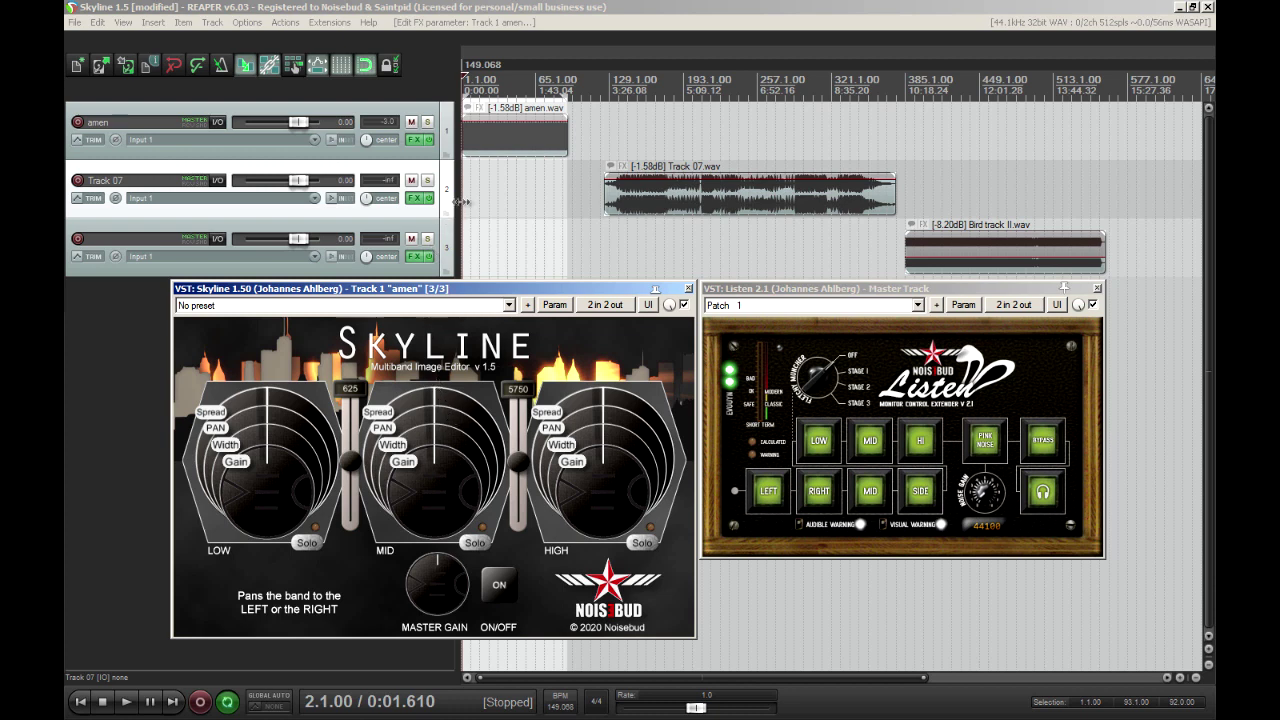
Place the edit cursor at bar 125 (3:19.640) and save the project.
click(612, 238)
scroll(613, 238, up, 1)
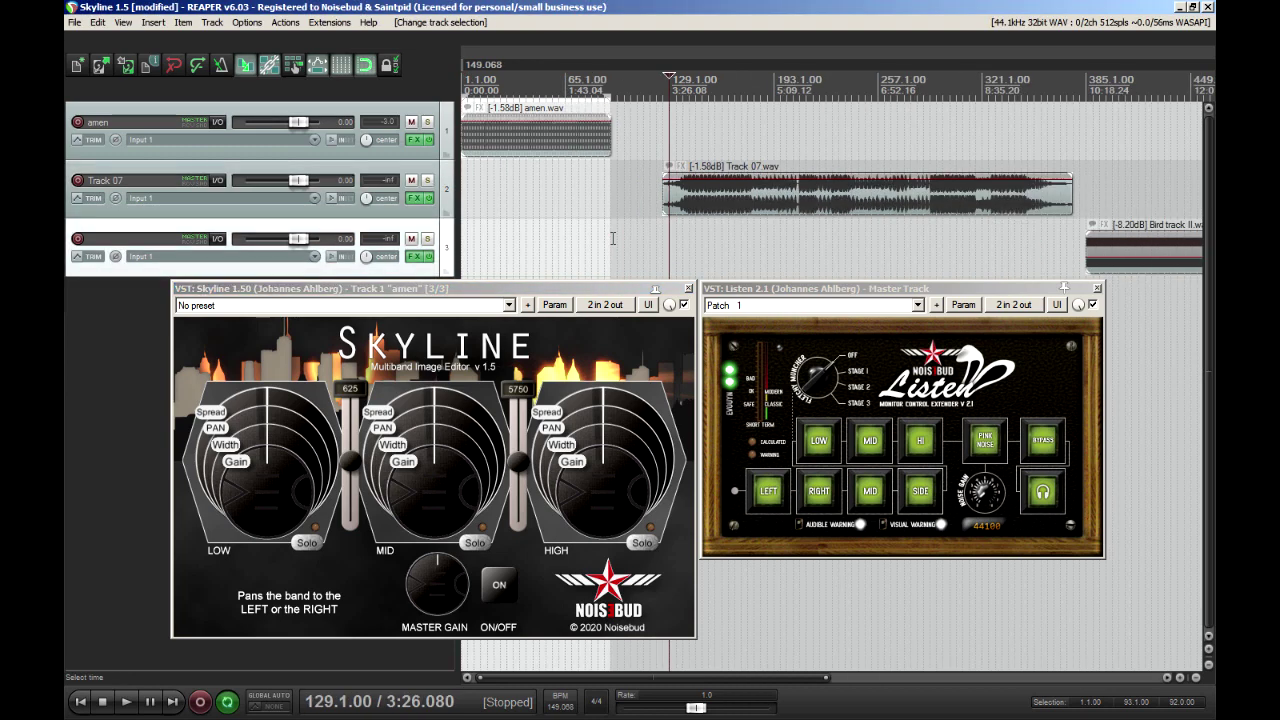
click(663, 232)
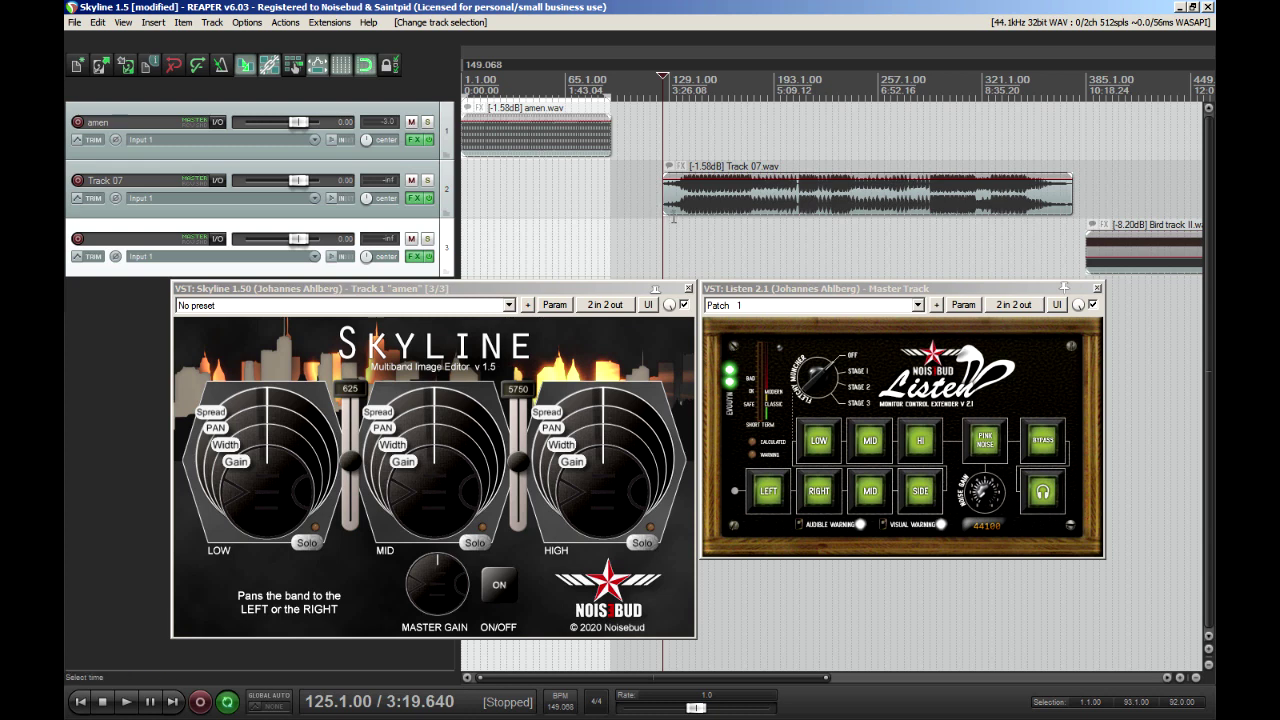
click(125, 65)
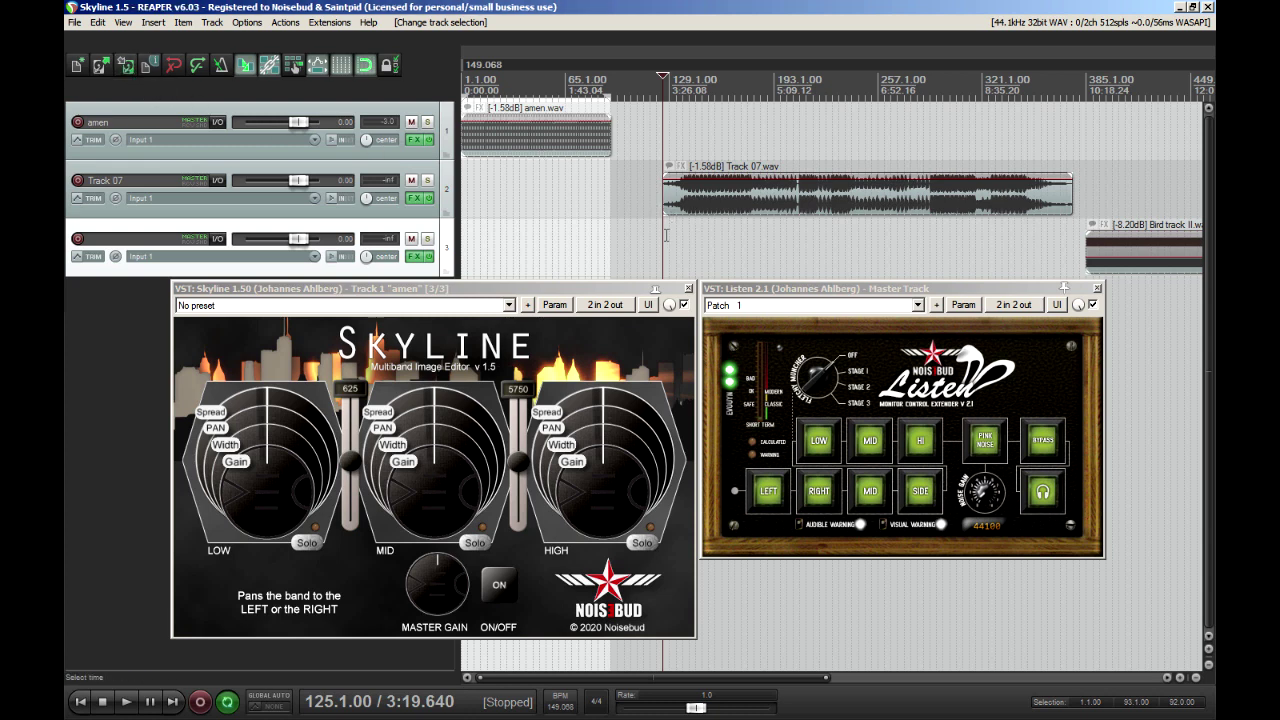